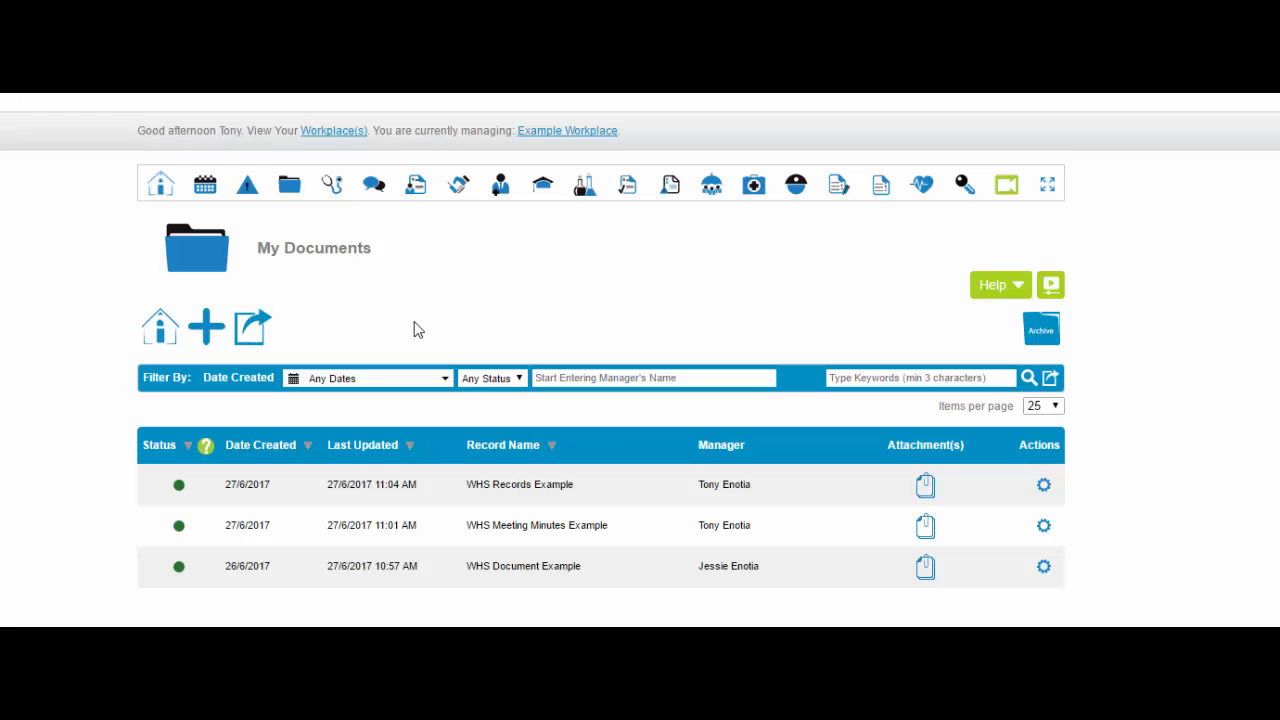
Examine the help options and the date, status, manager and keyword filters of the document list.
click(1017, 290)
click(1017, 290)
click(446, 380)
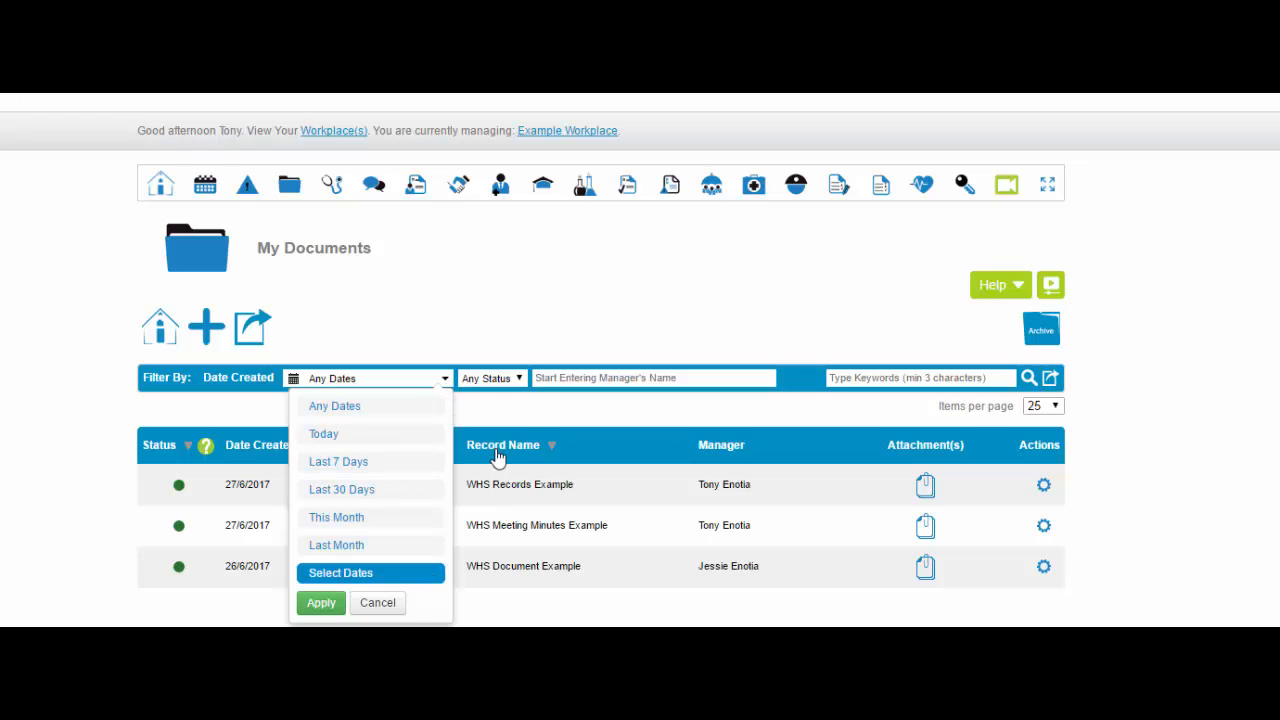
click(519, 379)
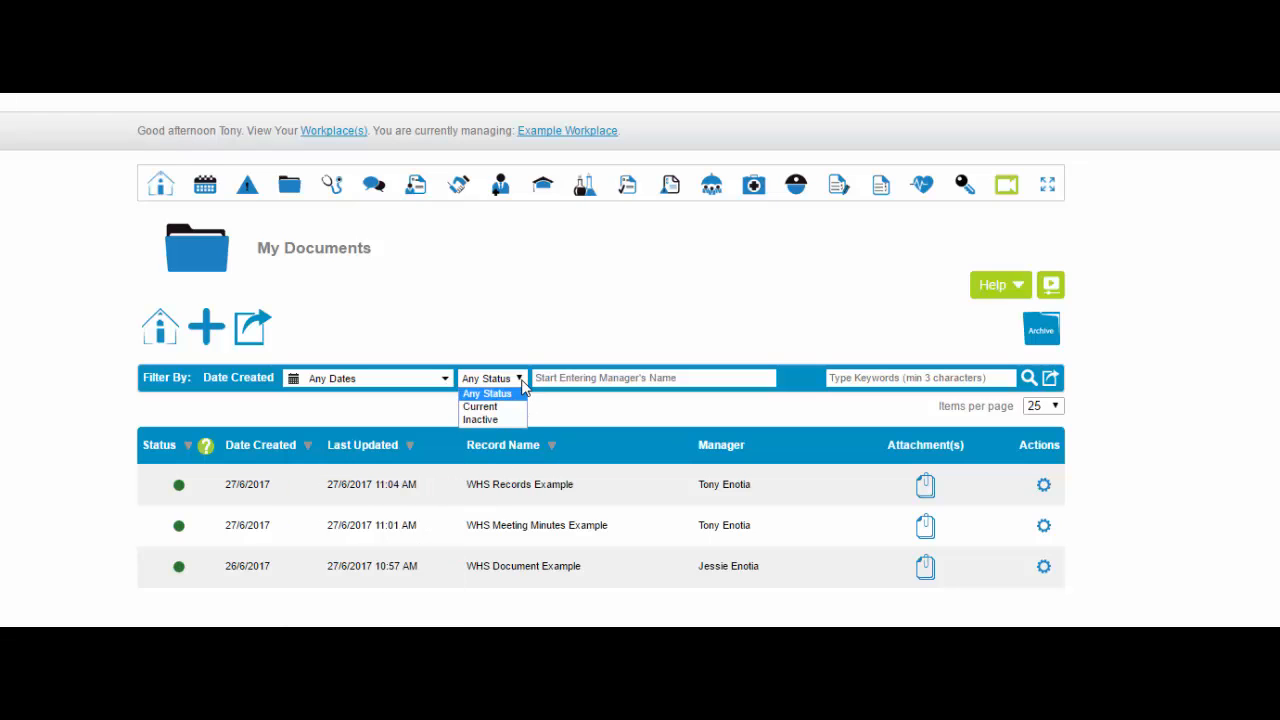
click(659, 379)
click(939, 386)
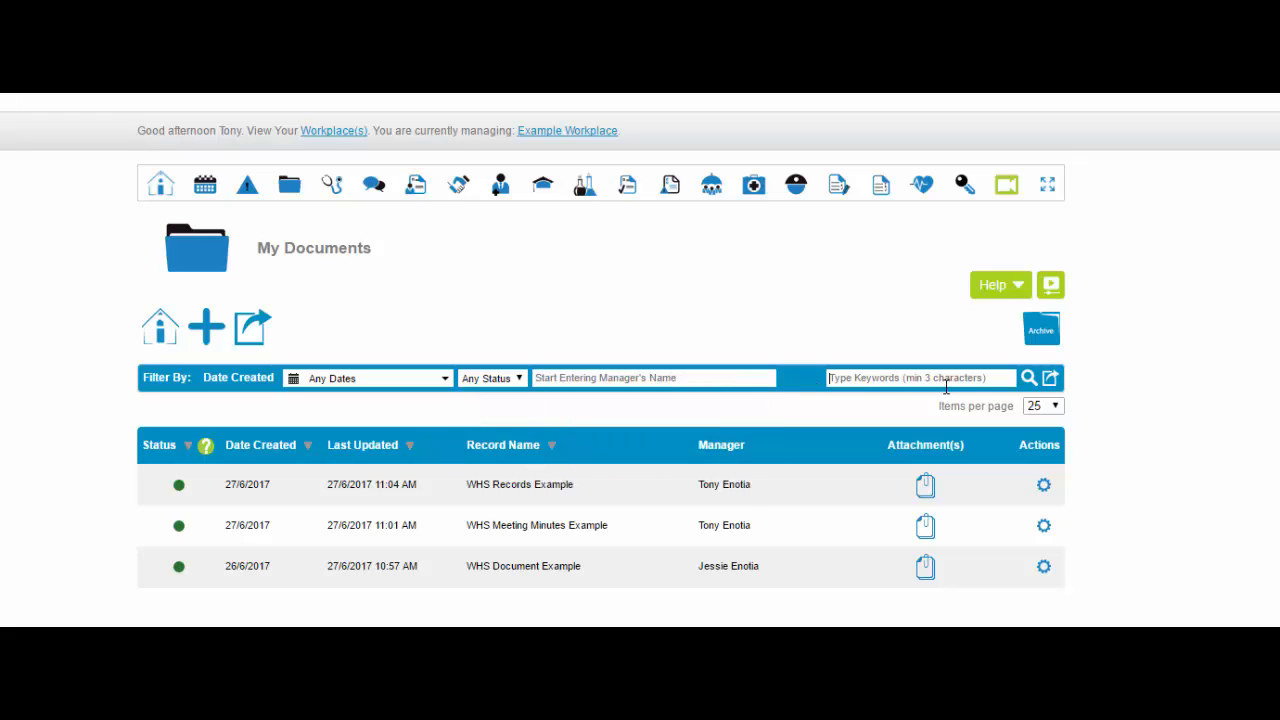
Export the document list, toggling the Attachment Last Updated Date/Time field in the export field selection.
click(1050, 380)
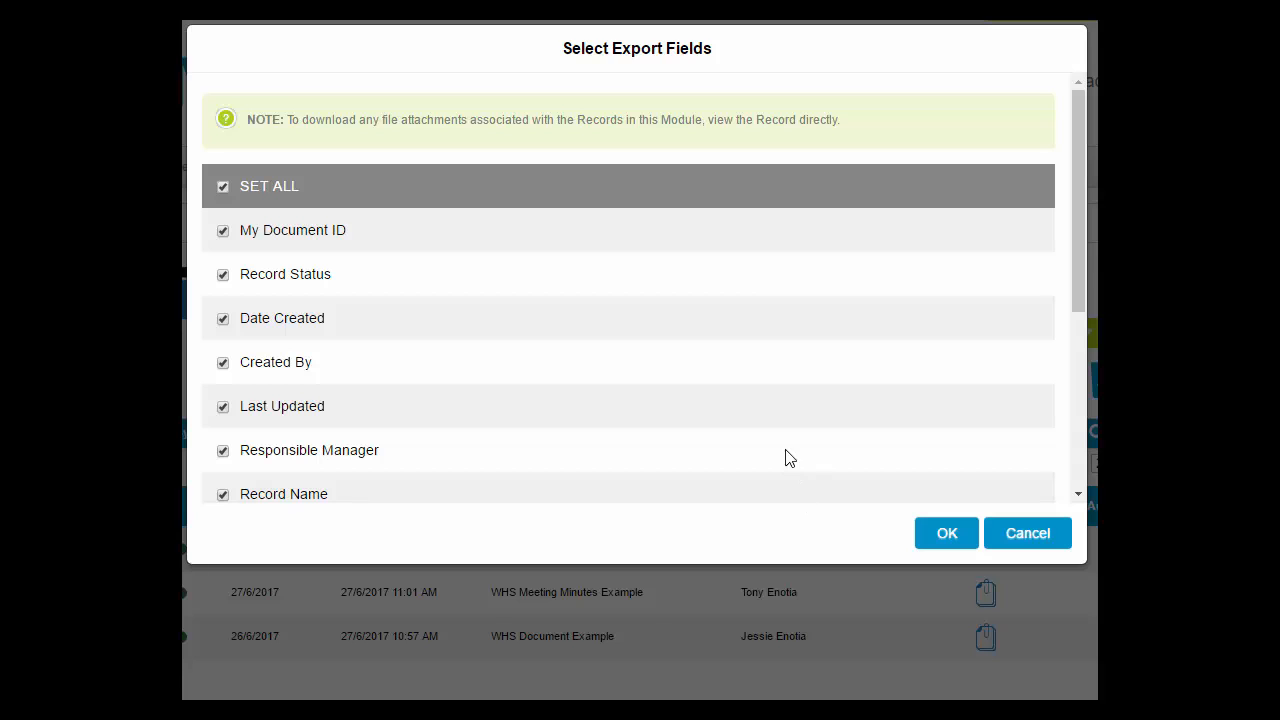
scroll(765, 358, down, 1)
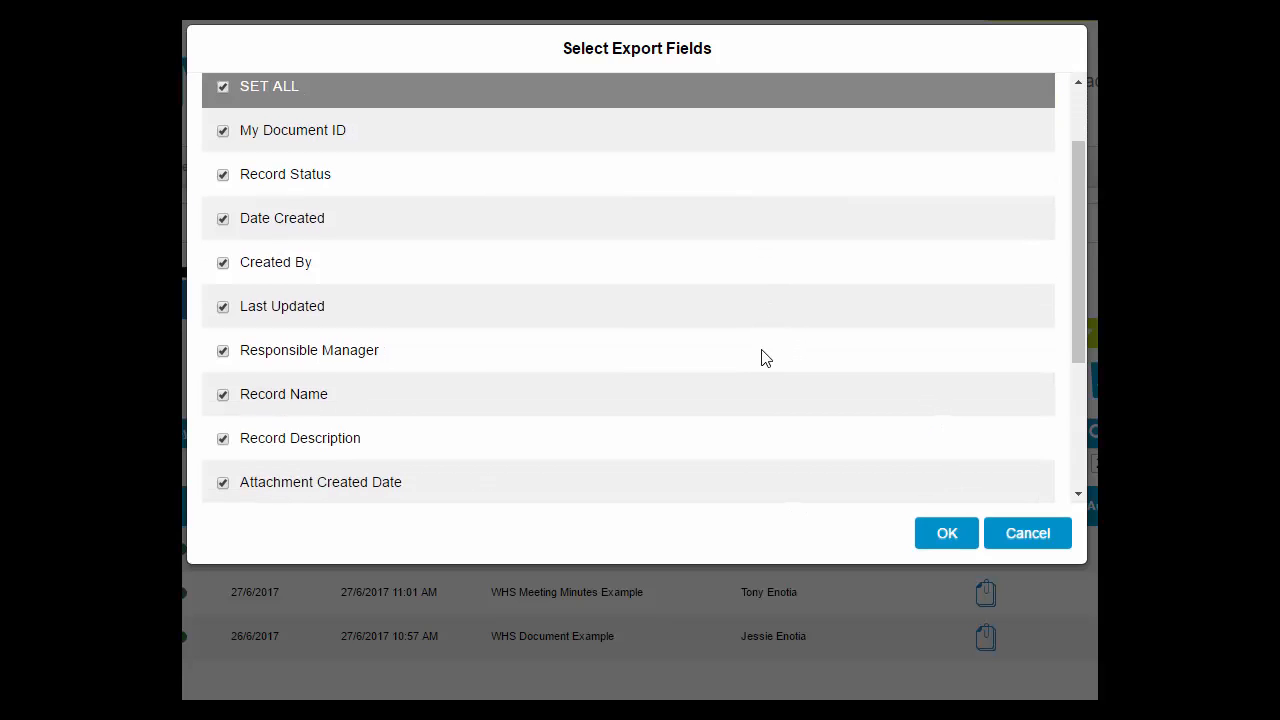
scroll(765, 358, down, 3)
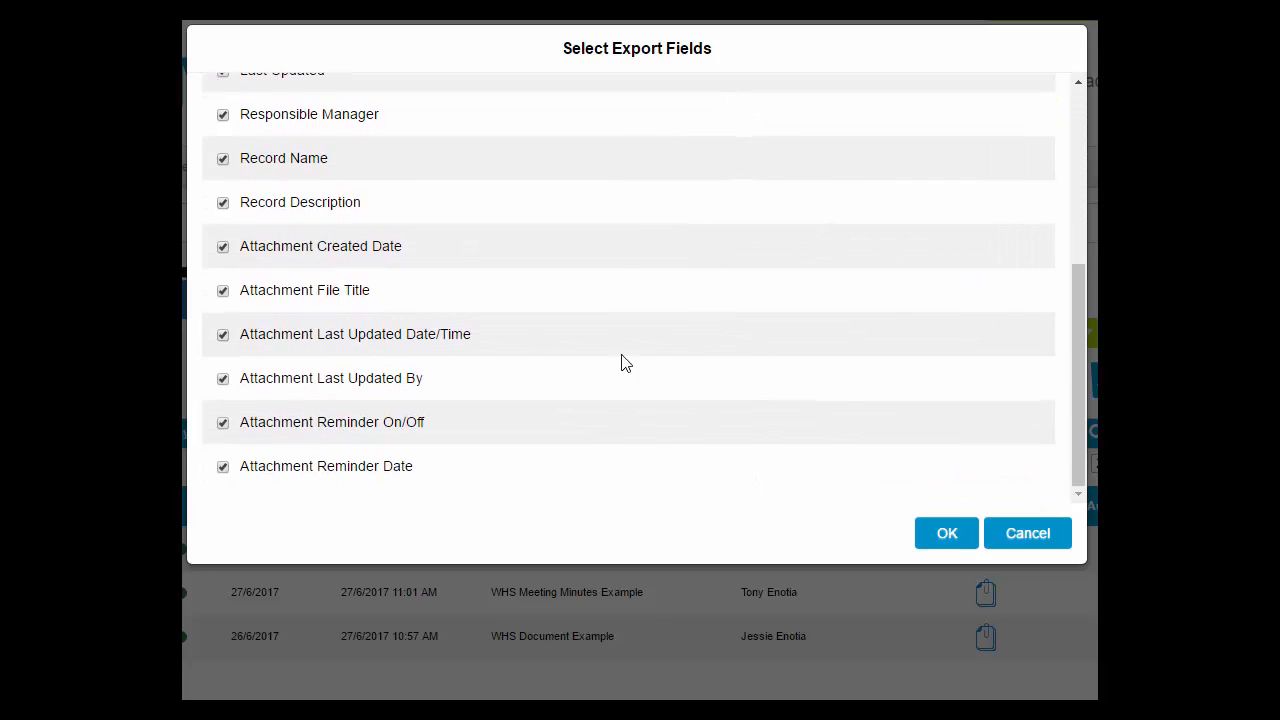
click(223, 336)
click(945, 536)
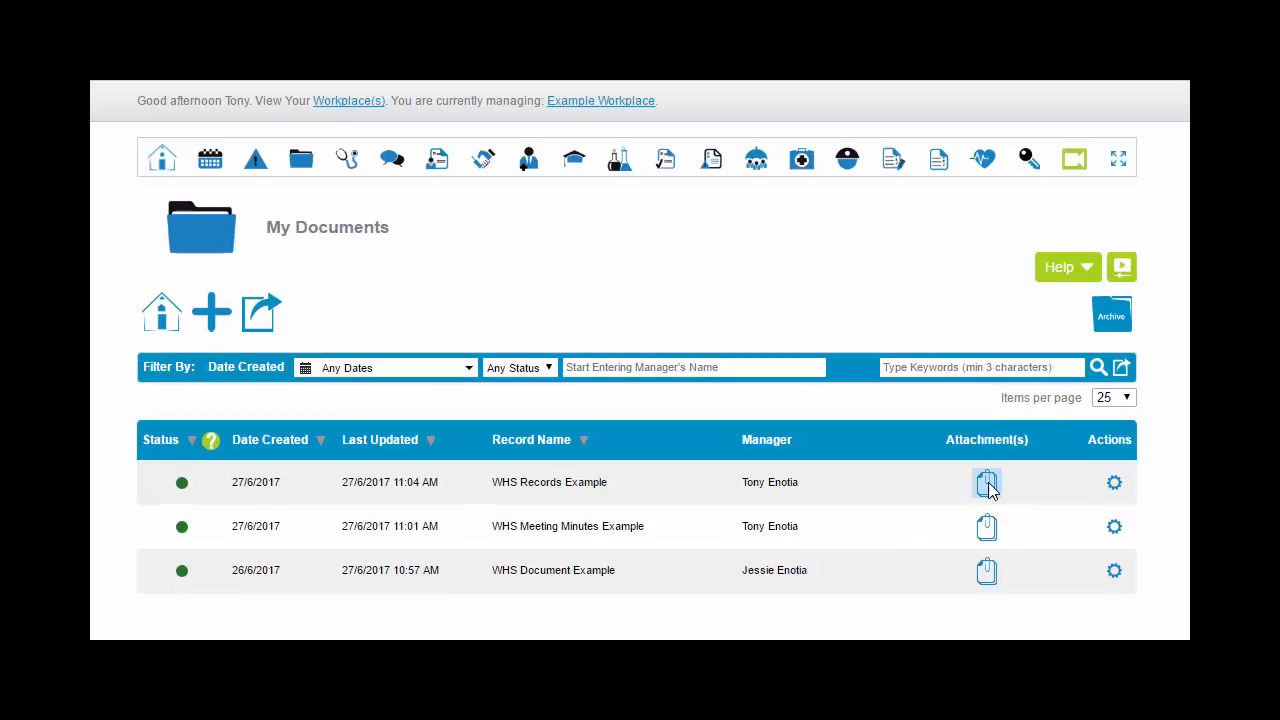
View the attachments of the WHS Records Example record, close them, and check the record's available actions.
click(921, 491)
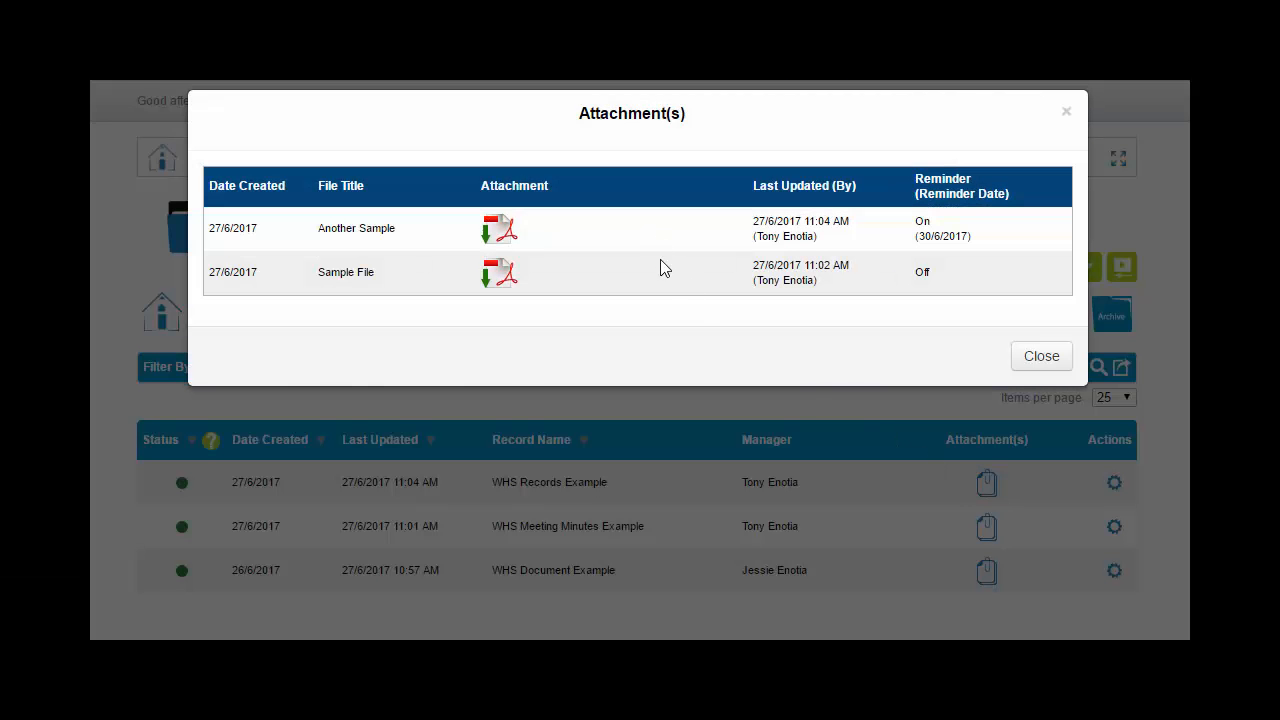
click(1036, 362)
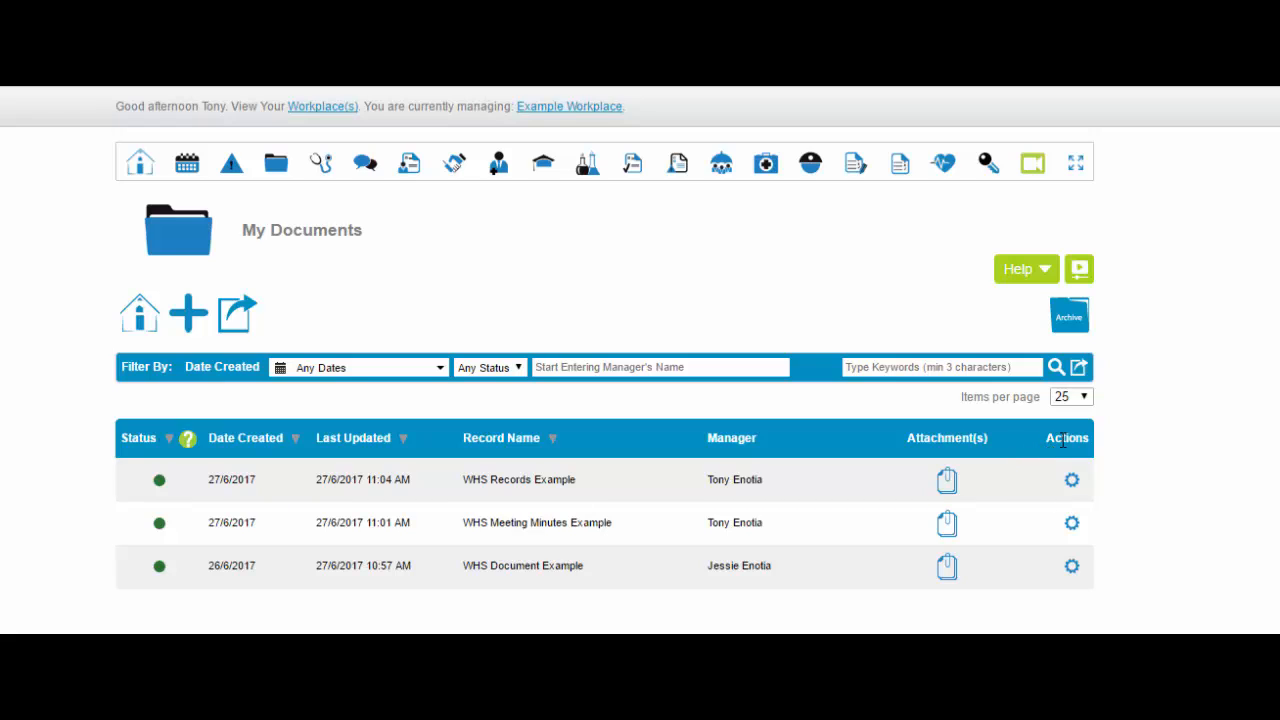
click(1071, 482)
Start a new My Document record and look over its form, record and attachment sections.
click(184, 320)
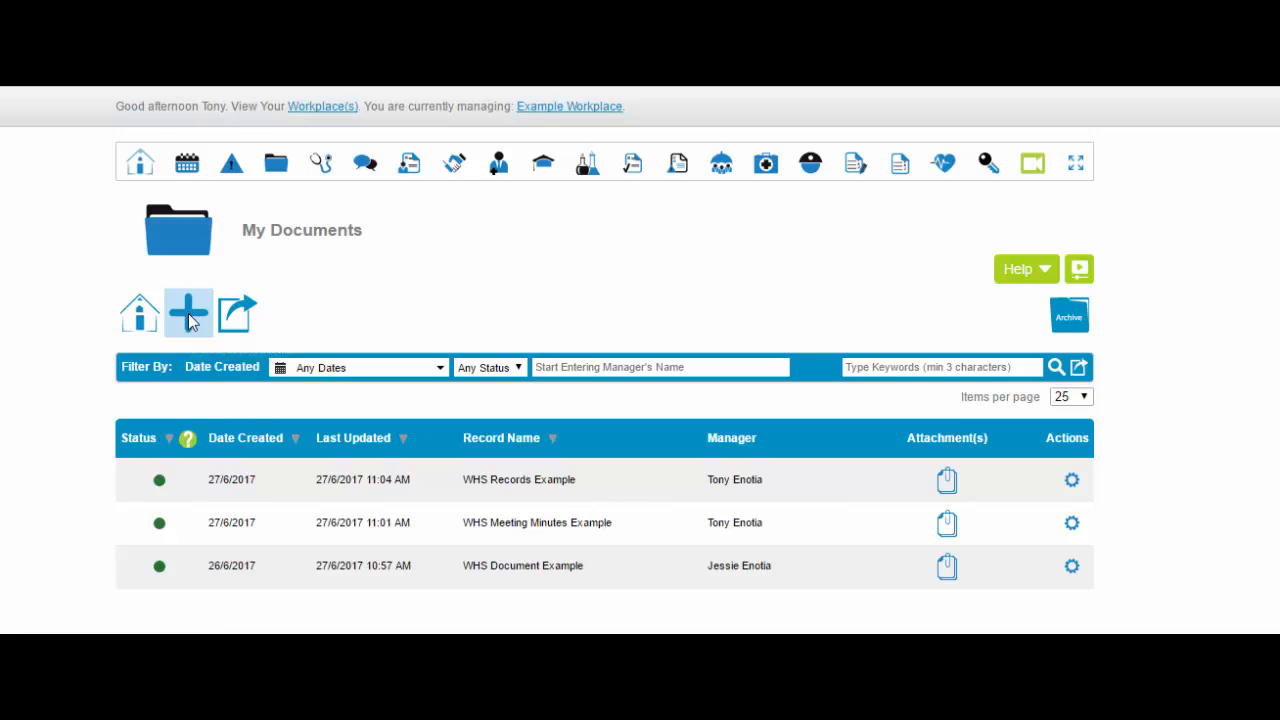
scroll(302, 173, down, 1)
scroll(301, 173, down, 3)
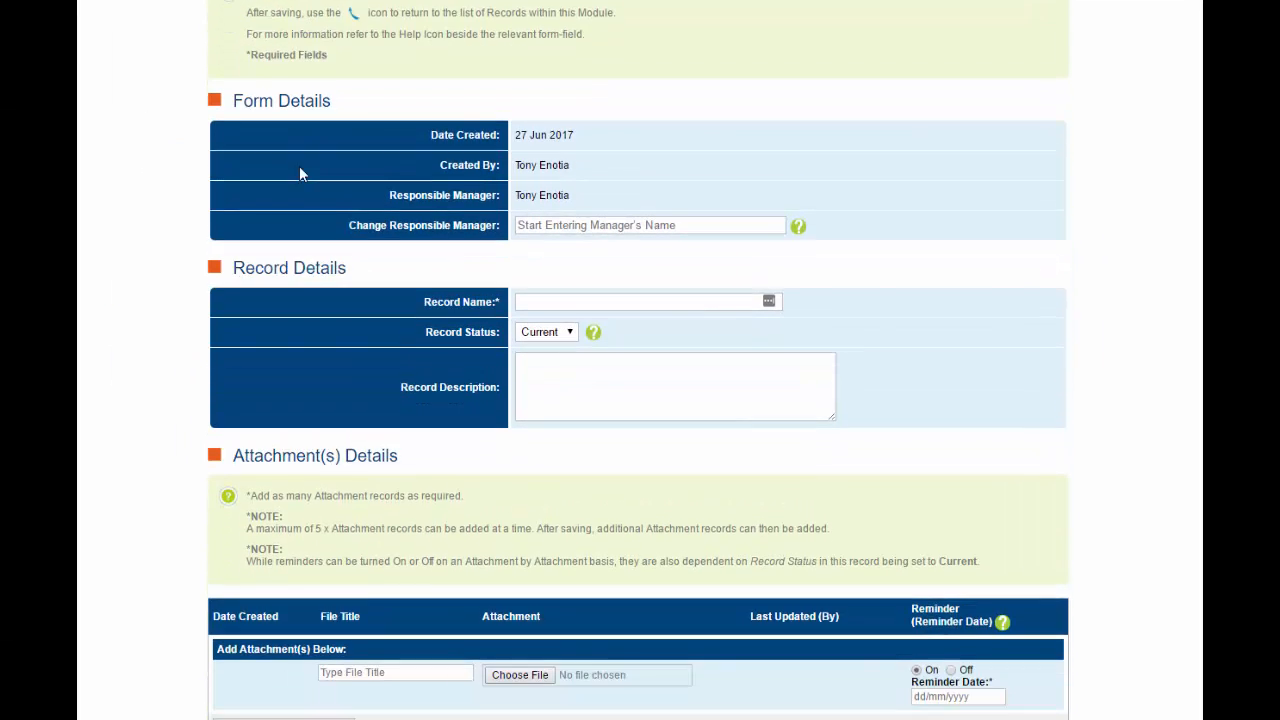
scroll(302, 174, up, 4)
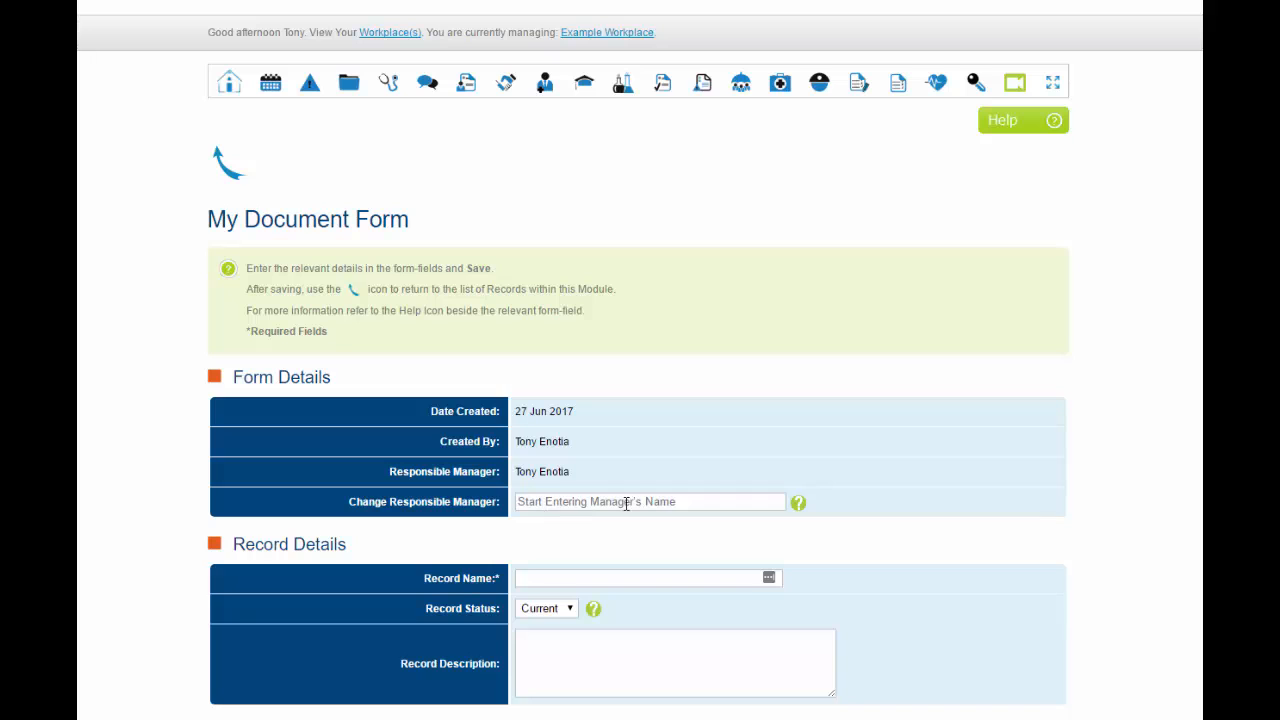
Read the help for changing the responsible manager and assign the other listed manager to the record.
click(797, 506)
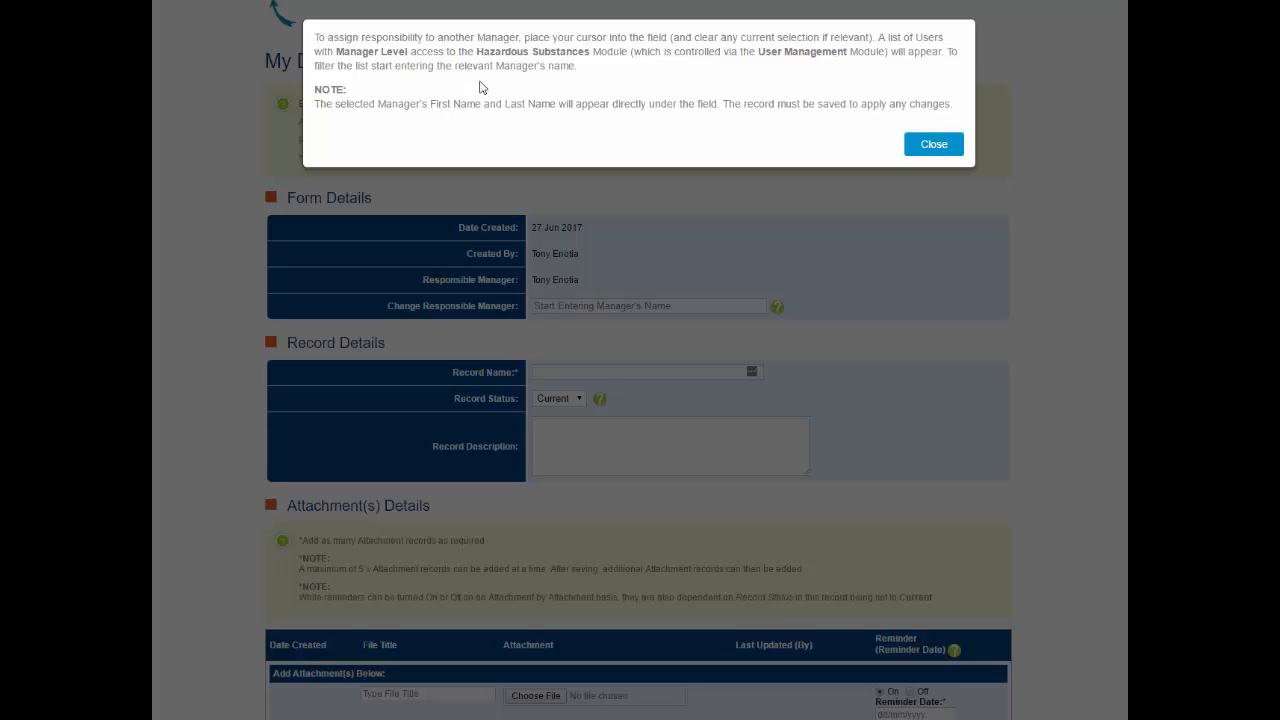
click(934, 146)
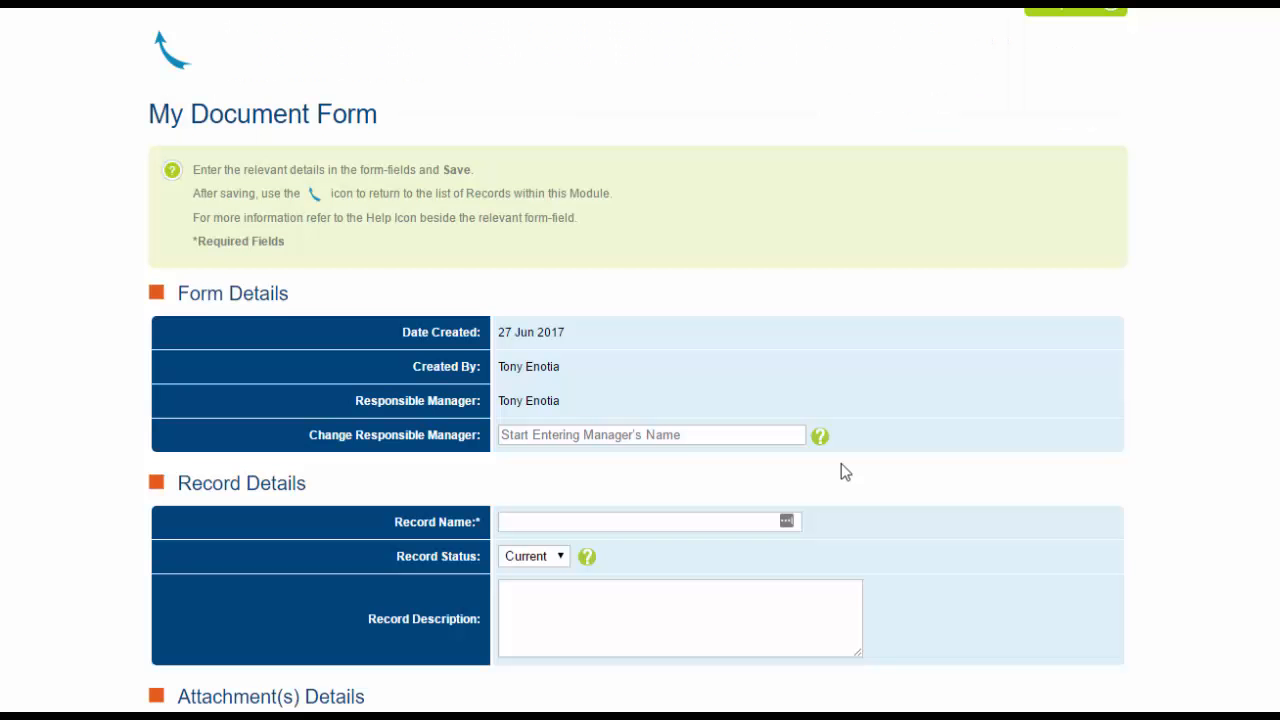
click(518, 436)
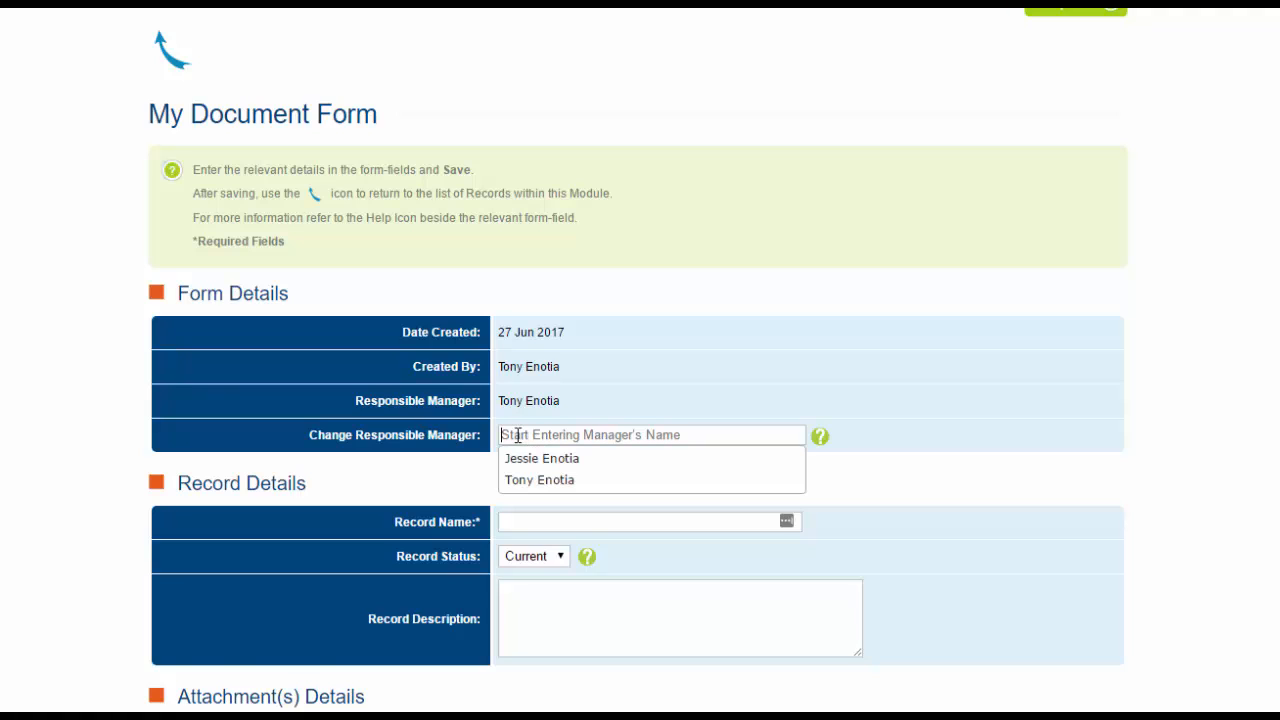
click(554, 458)
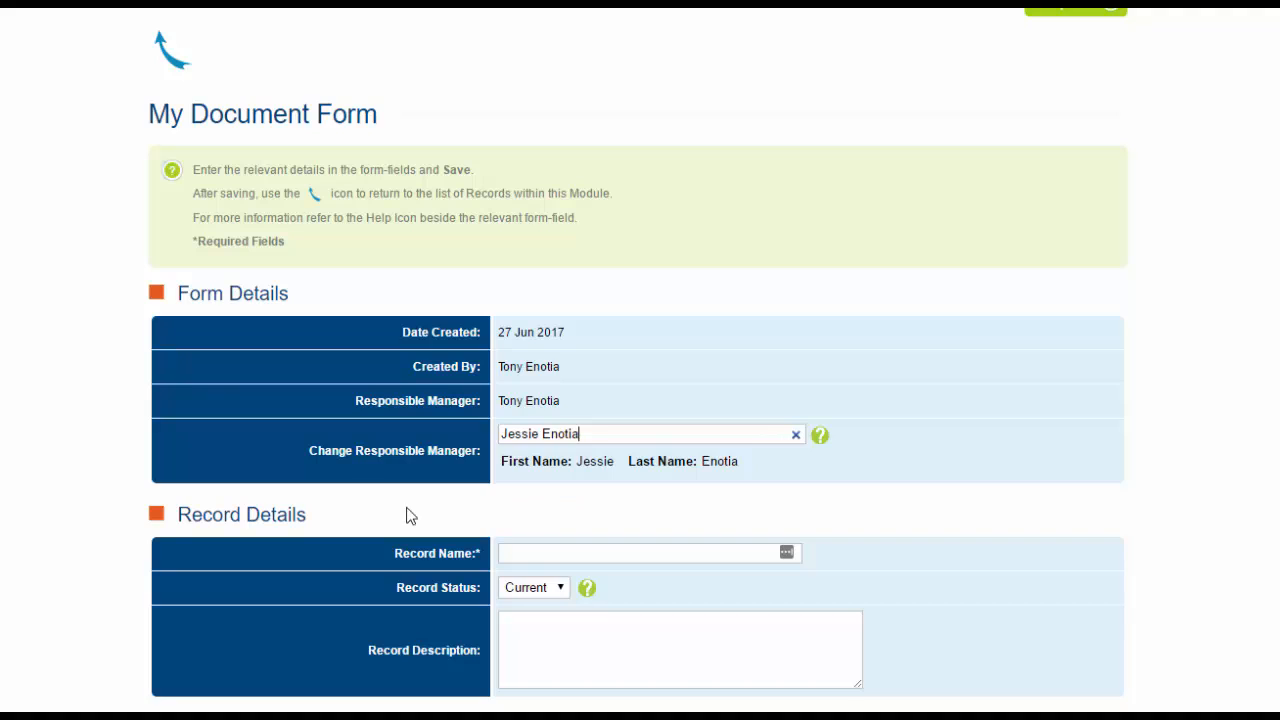
Name the record "Test", read the Record Status help, keep the status Current, and enter "Description" as the record description.
click(514, 552)
click(555, 587)
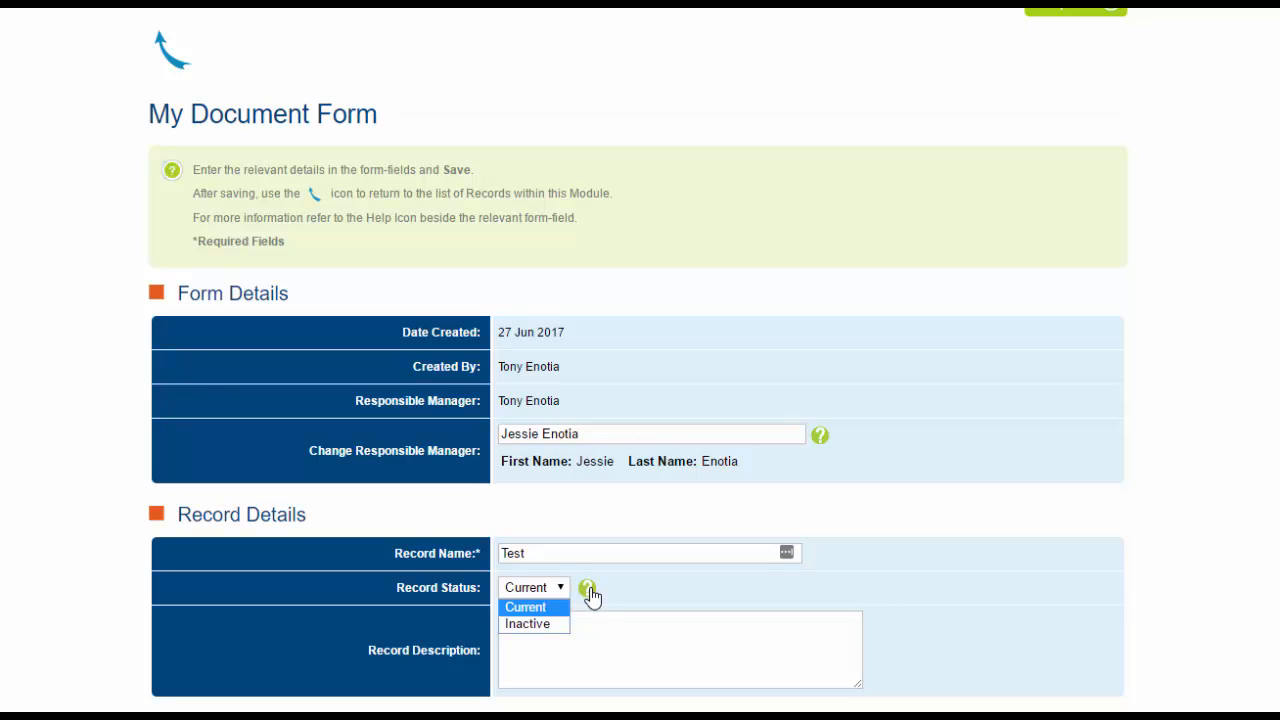
click(588, 590)
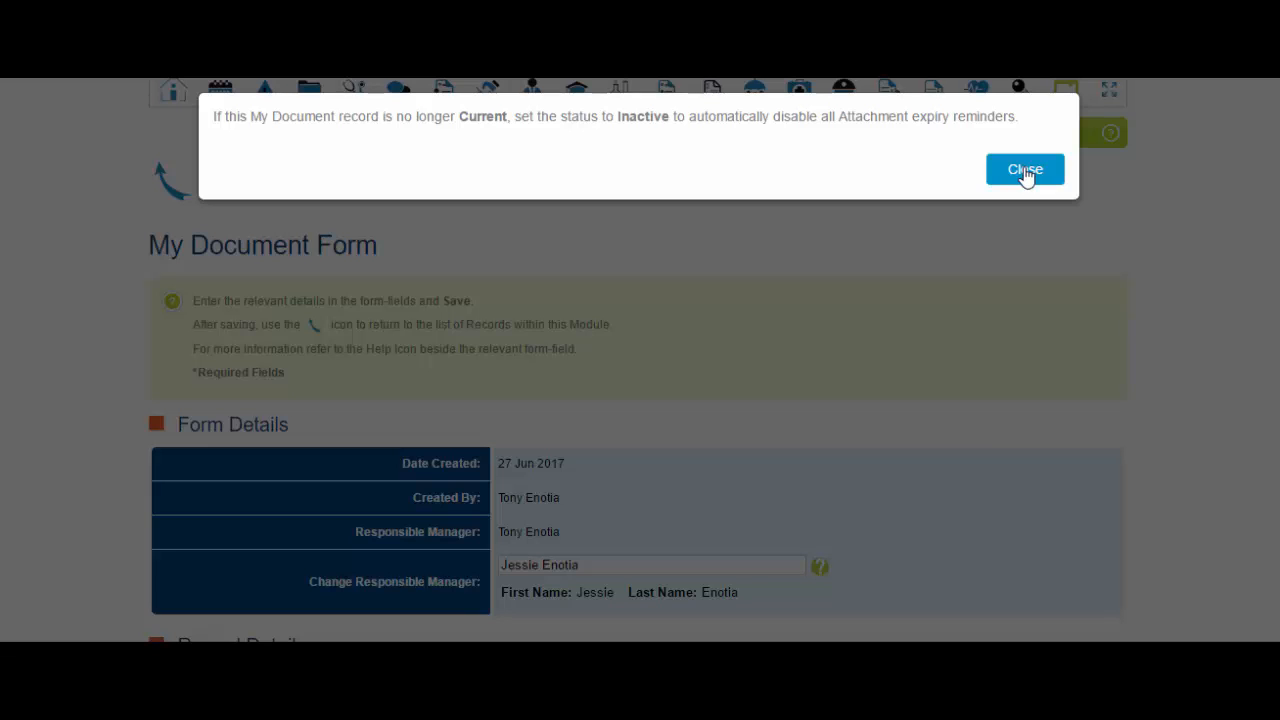
click(1025, 170)
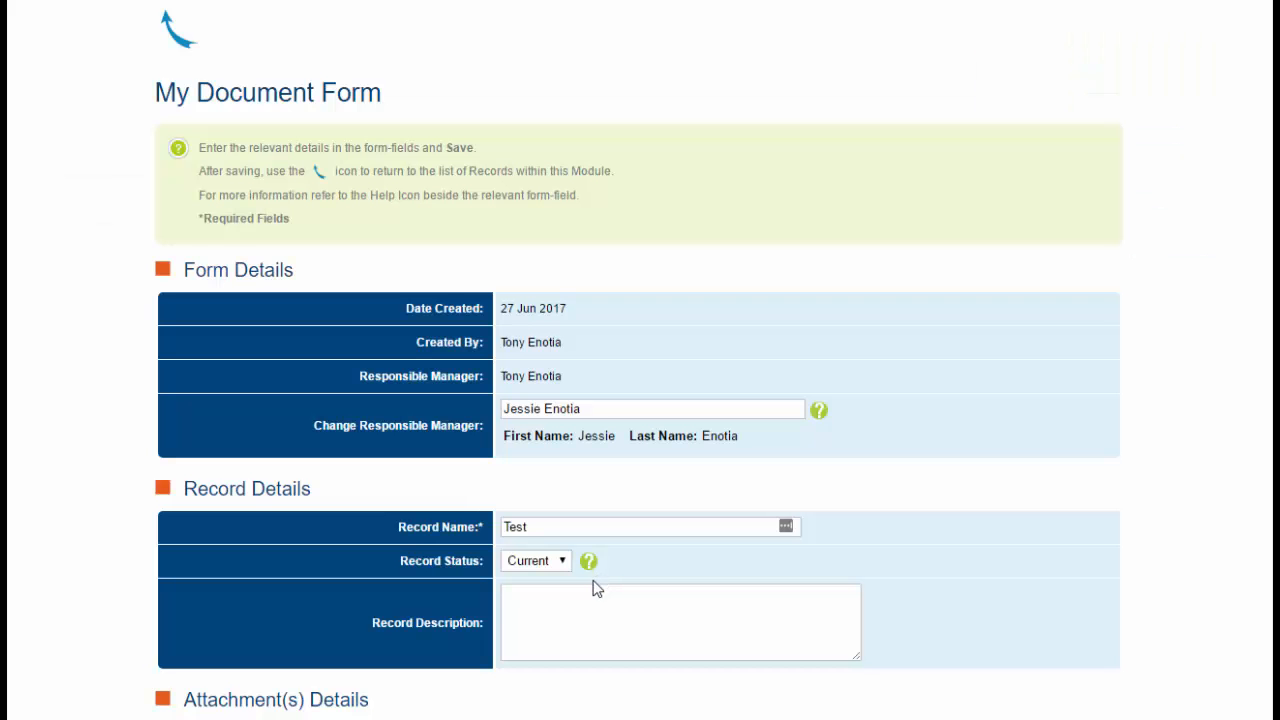
click(543, 597)
text(Description)
Read the attachment reminder help and set the new attachment row's reminder date to 2/06/2017.
scroll(698, 609, down, 3)
scroll(698, 616, down, 1)
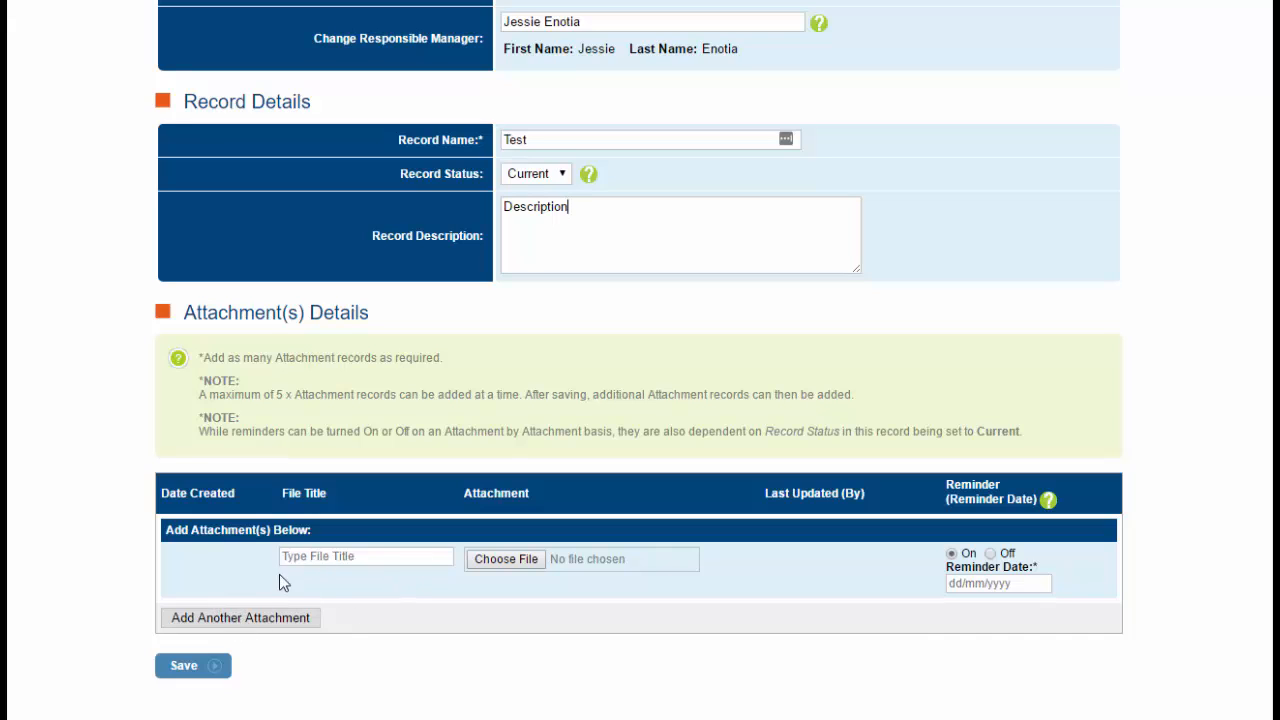
click(426, 556)
click(1048, 500)
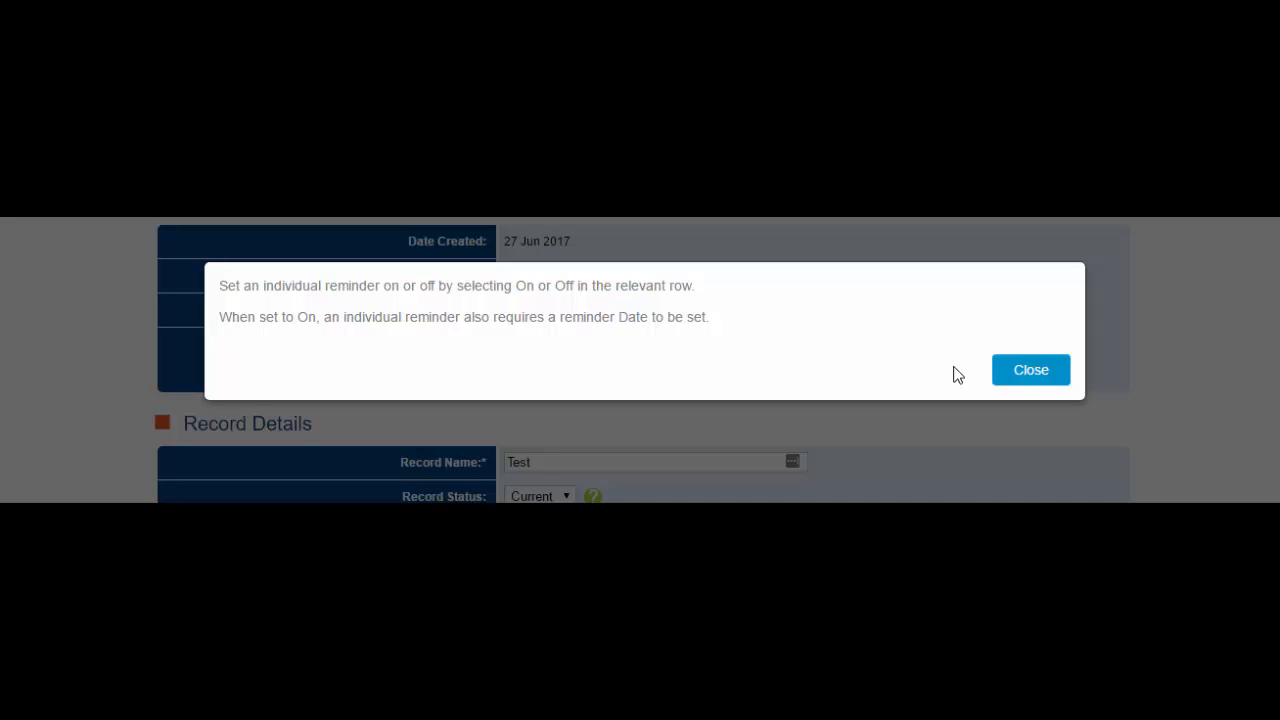
click(1030, 370)
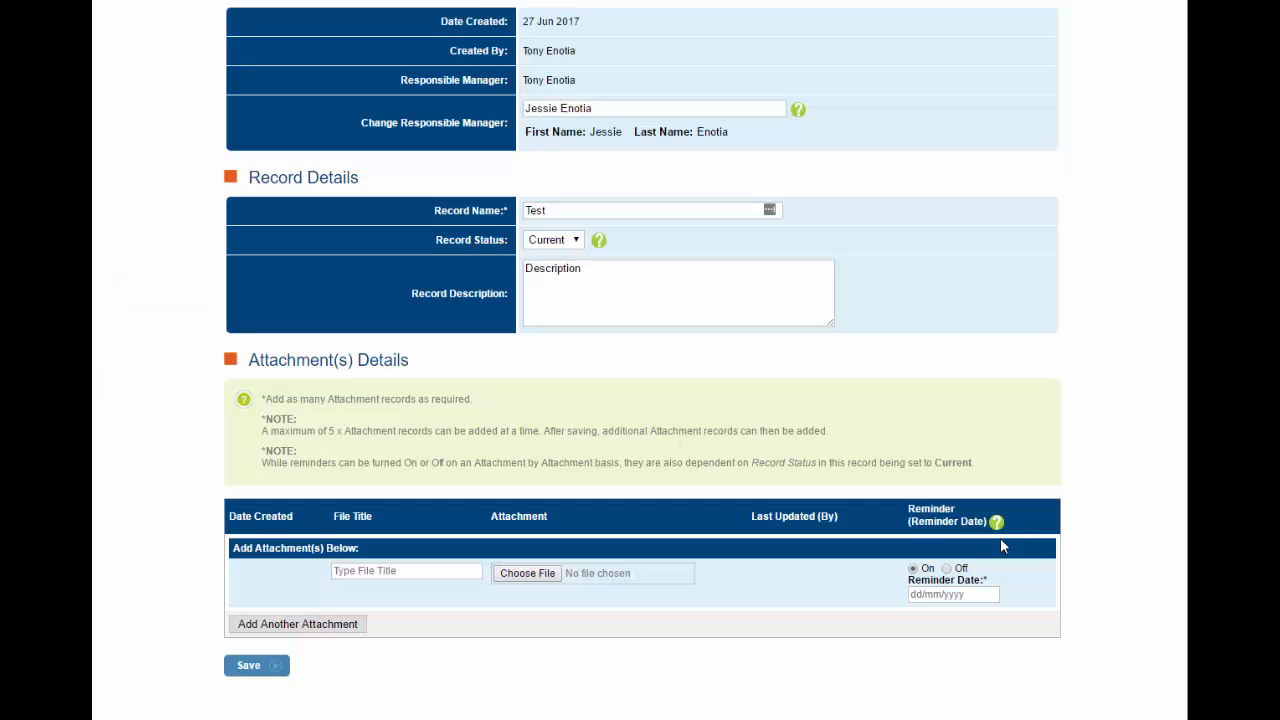
click(920, 594)
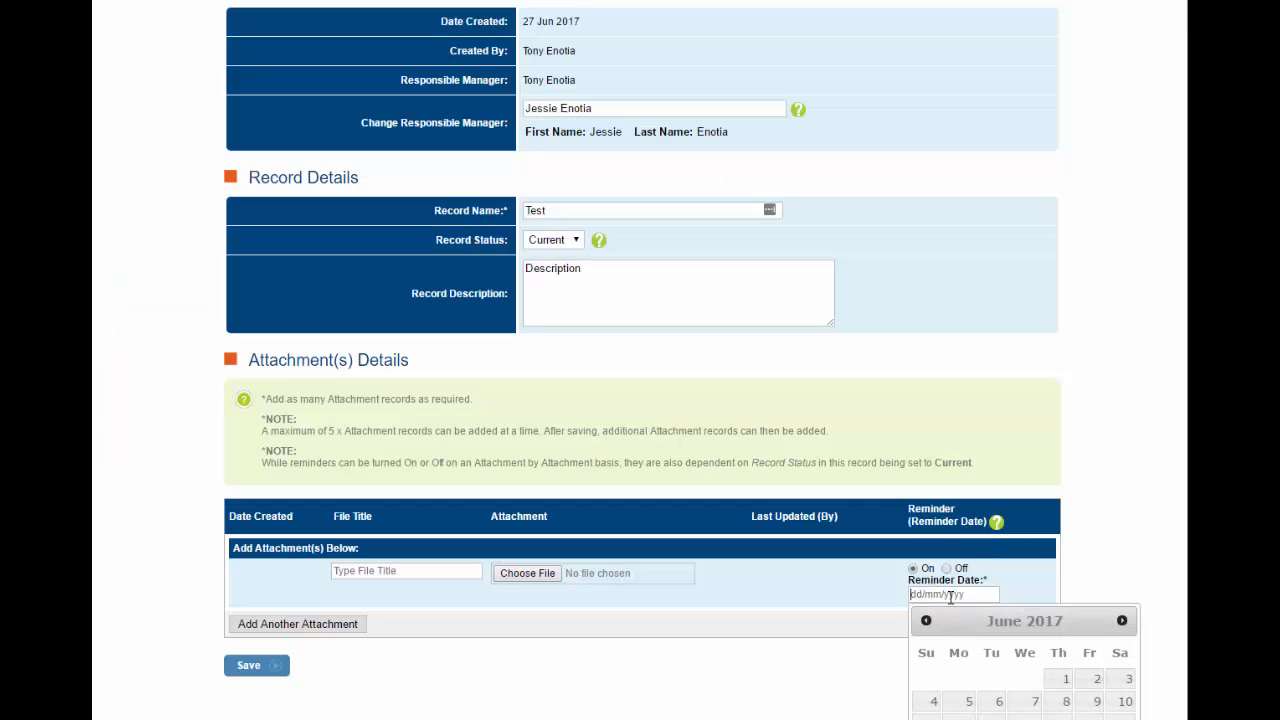
click(1097, 679)
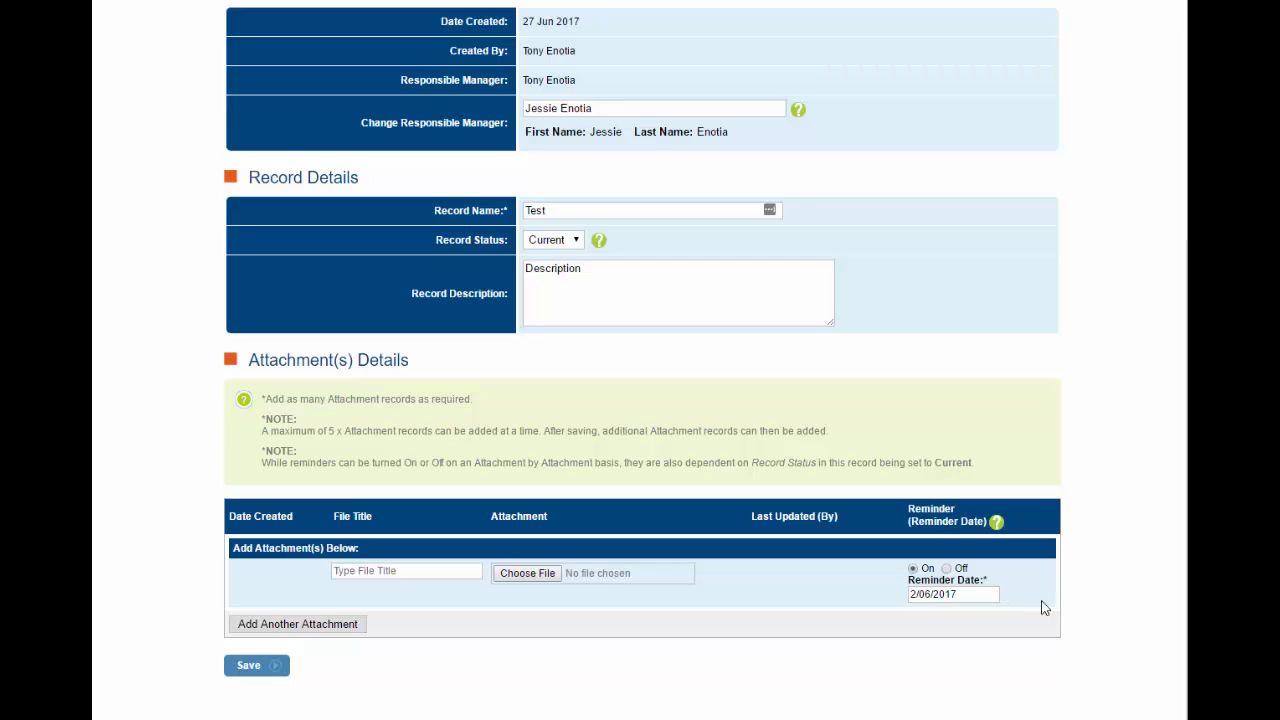
Review the form, leave the attachment reminder set to On, and save the record.
scroll(1078, 605, up, 3)
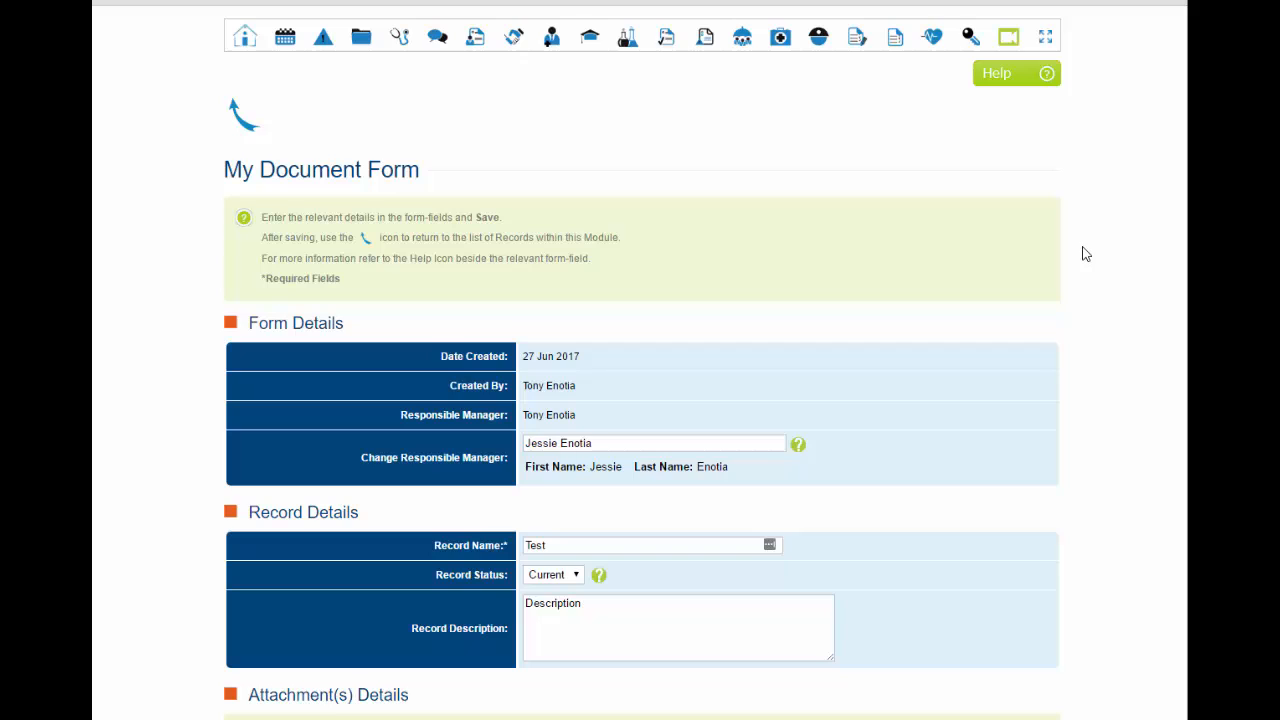
scroll(1086, 252, down, 5)
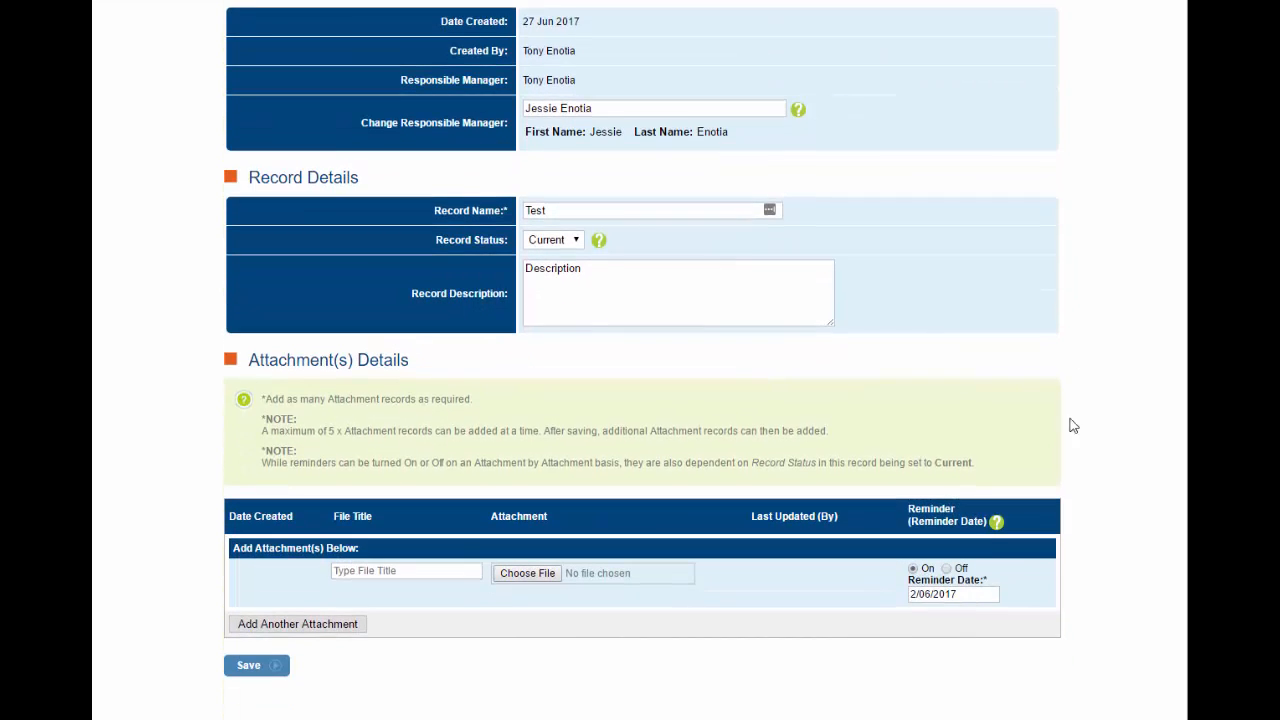
click(946, 569)
click(913, 569)
click(247, 665)
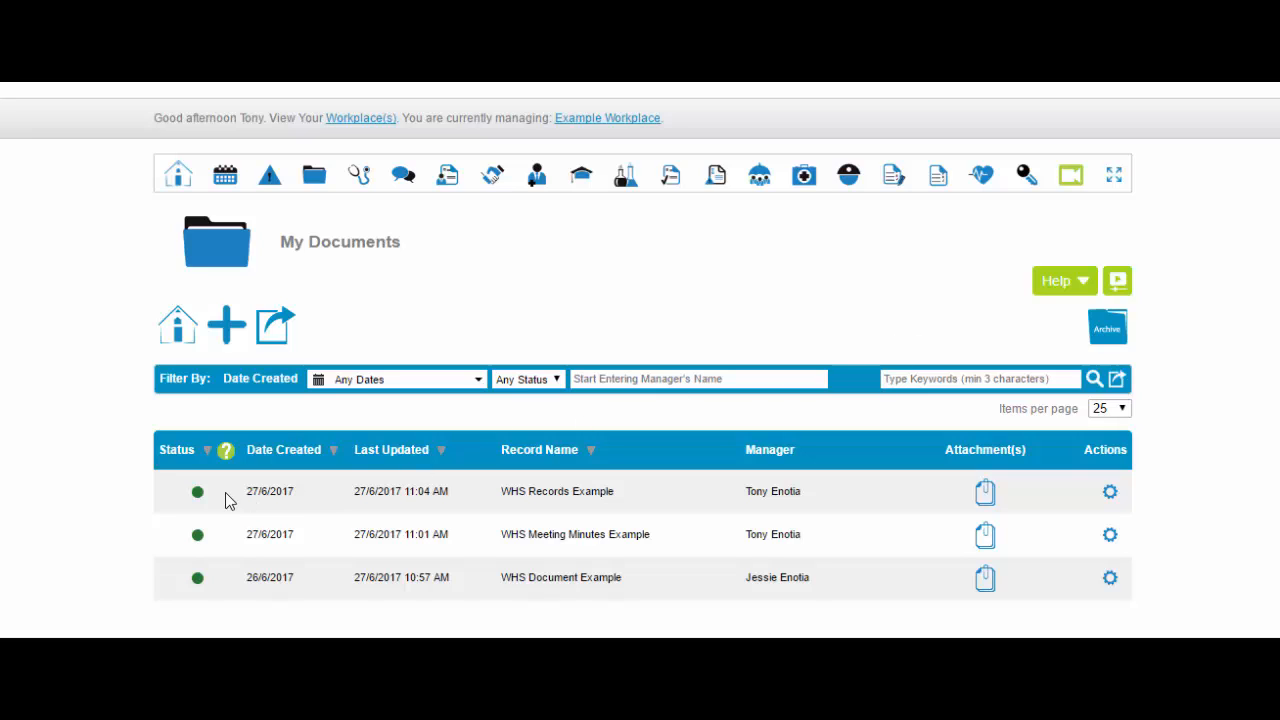